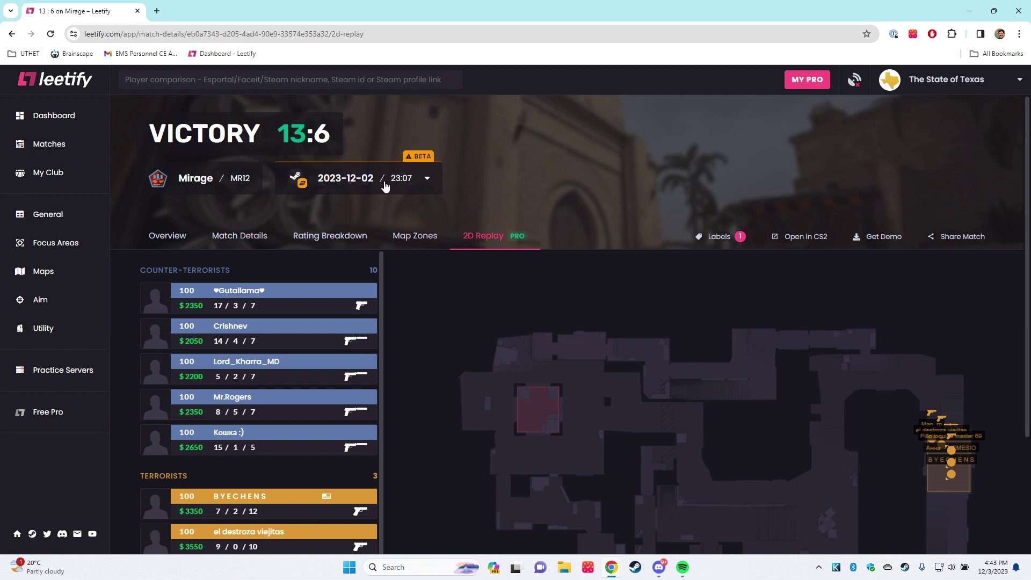
# Scroll the match page down to the round 14 Mirage 2D replay.
pyautogui.moveTo(148, 133); pyautogui.dragTo(190, 137)
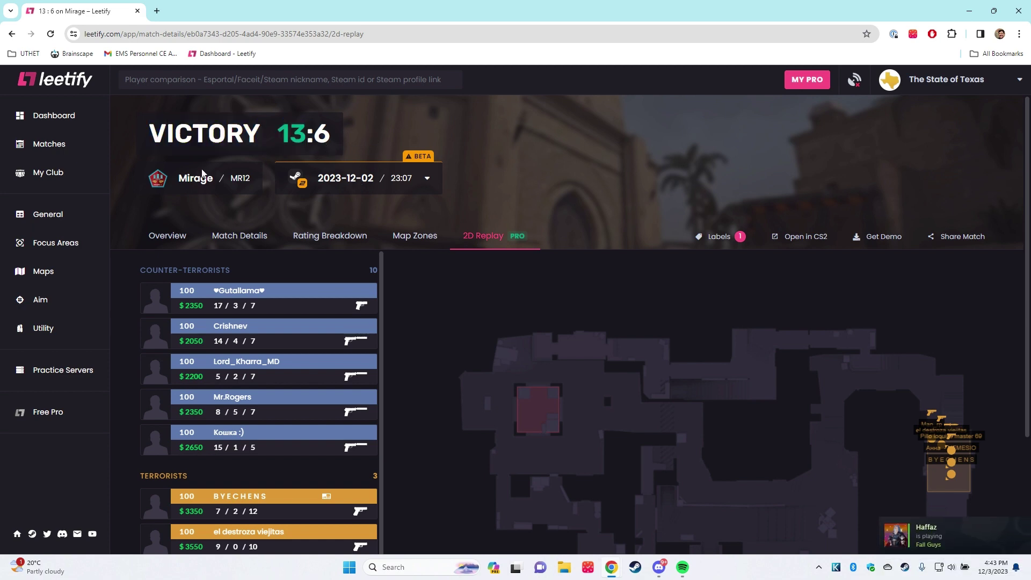
pyautogui.scroll(-2, 202, 168)
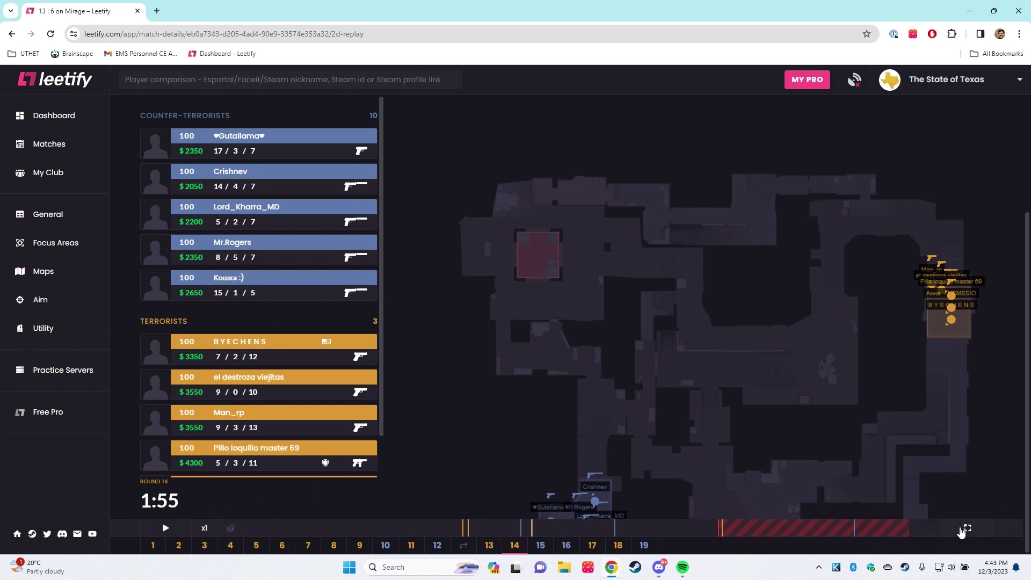
# Show the replay full screen and skip round 14 ahead to about 1:50.
pyautogui.click(965, 528)
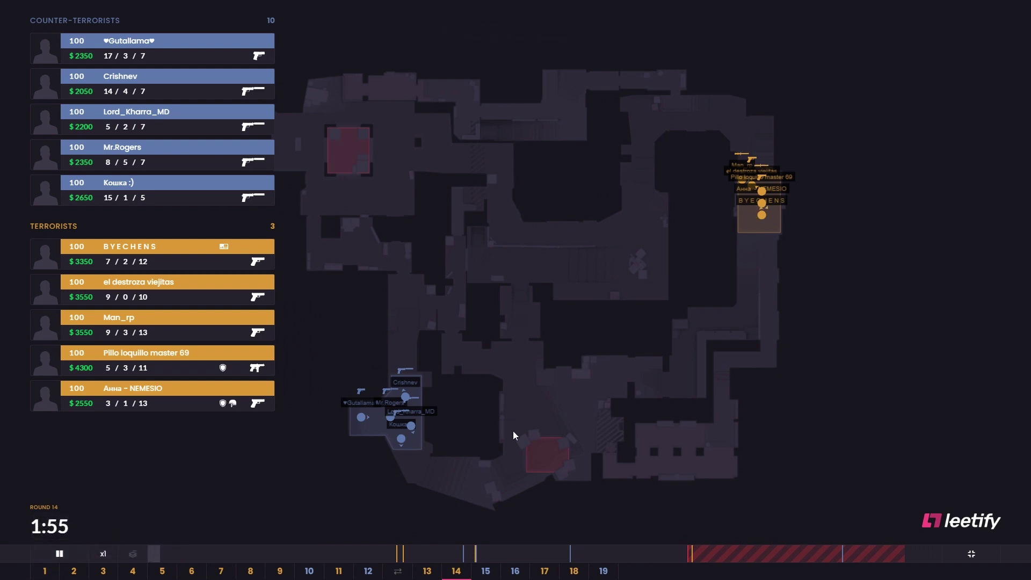
pyautogui.scroll(1, 629, 437)
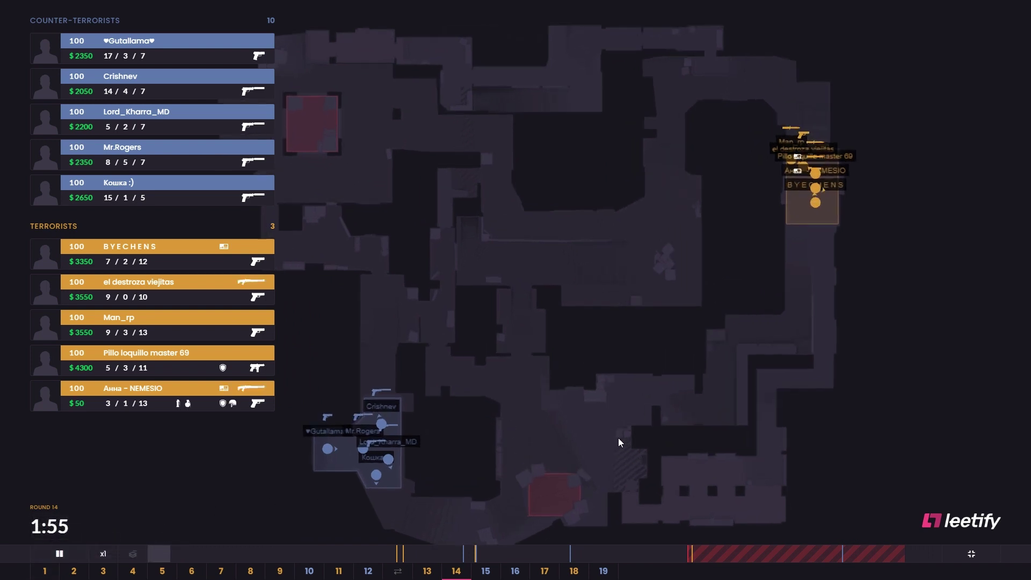
pyautogui.scroll(1, 611, 427)
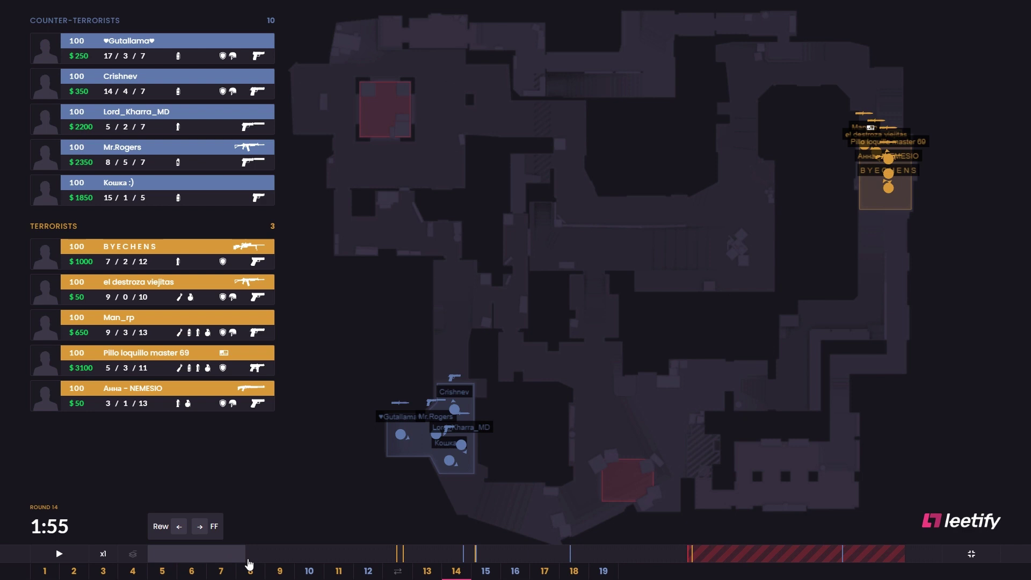
pyautogui.moveTo(248, 564); pyautogui.dragTo(288, 564)
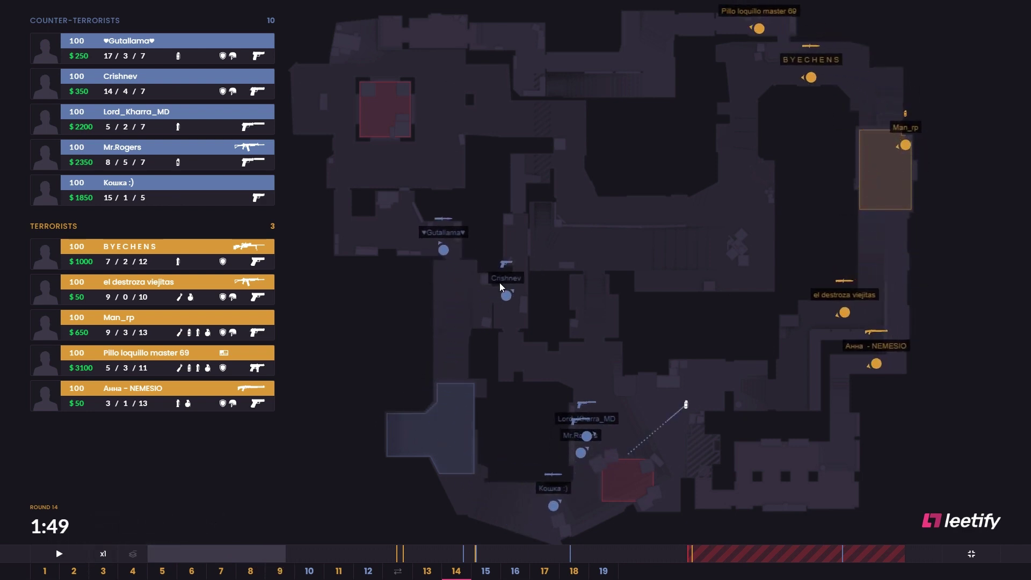
# Pan the map view left, up and down while round 14 plays.
pyautogui.moveTo(520, 241); pyautogui.dragTo(474, 284)
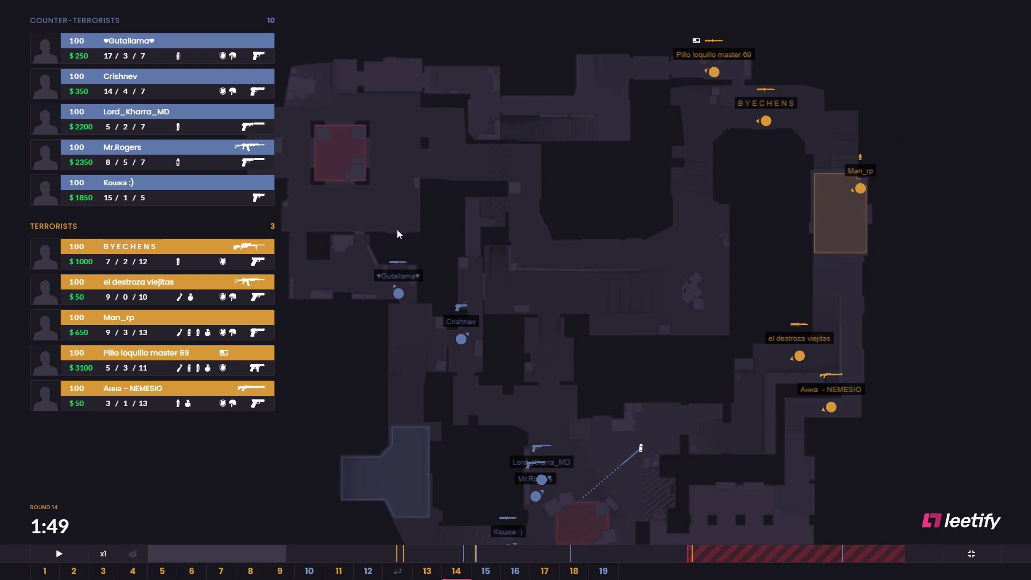
pyautogui.moveTo(397, 235); pyautogui.dragTo(419, 137)
pyautogui.moveTo(633, 374); pyautogui.dragTo(622, 367)
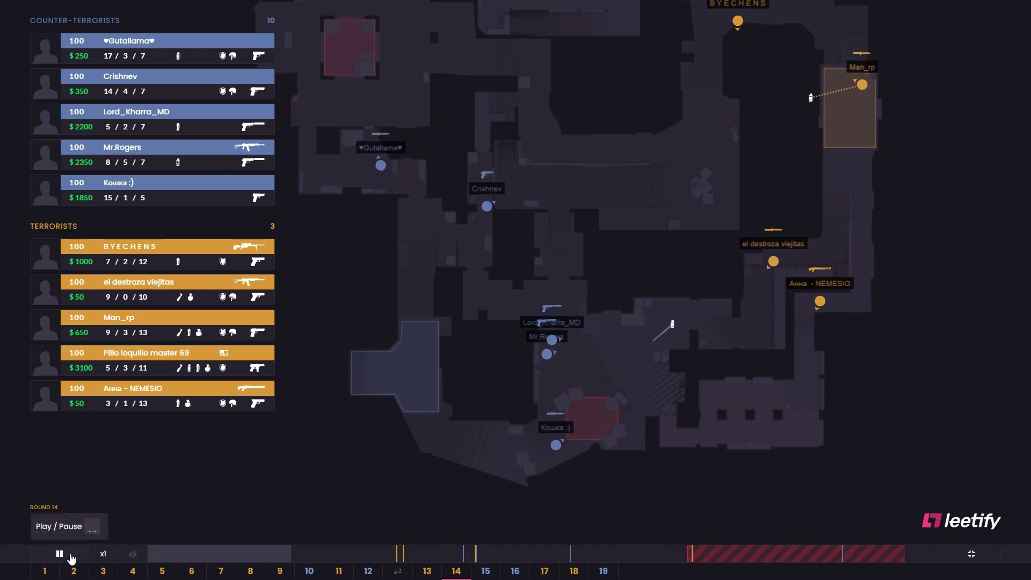
pyautogui.moveTo(441, 331)
pyautogui.mouseDown()
pyautogui.moveTo(427, 361)
pyautogui.moveTo(413, 366)
pyautogui.mouseUp()
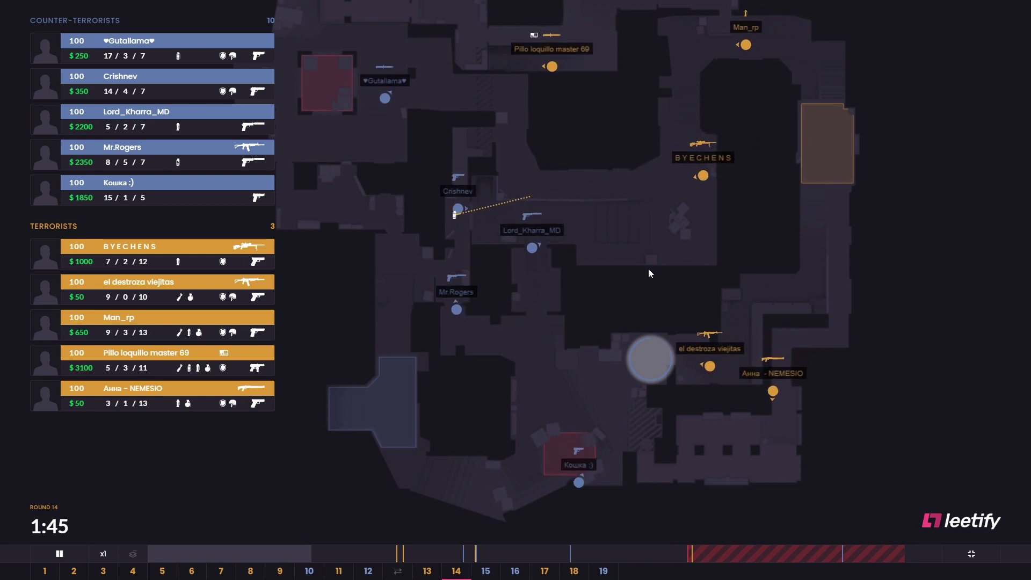
pyautogui.moveTo(559, 156); pyautogui.dragTo(548, 208)
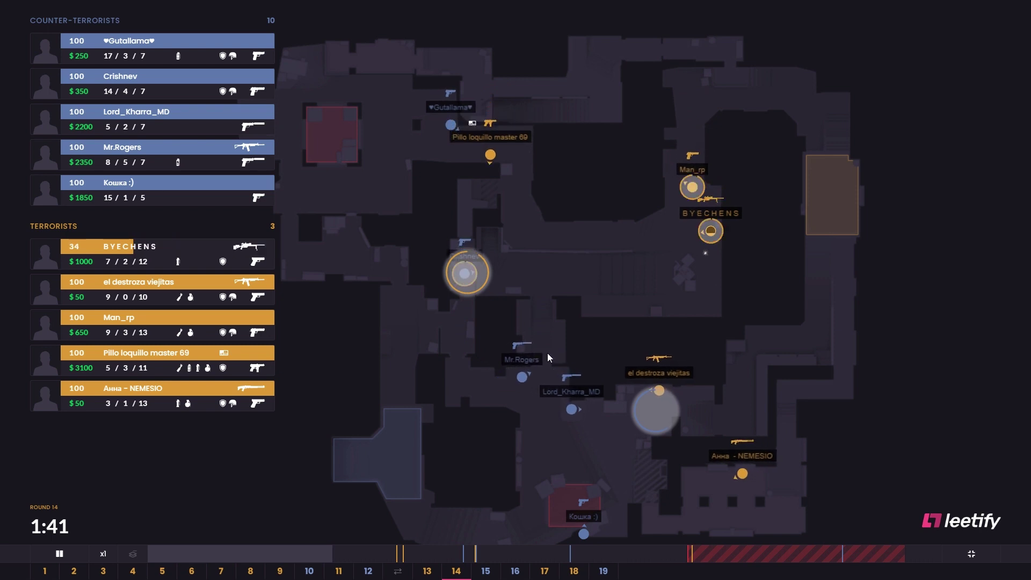
# Pause, rewind a couple of seconds, and resume the replay near 1:41.
pyautogui.press('space')
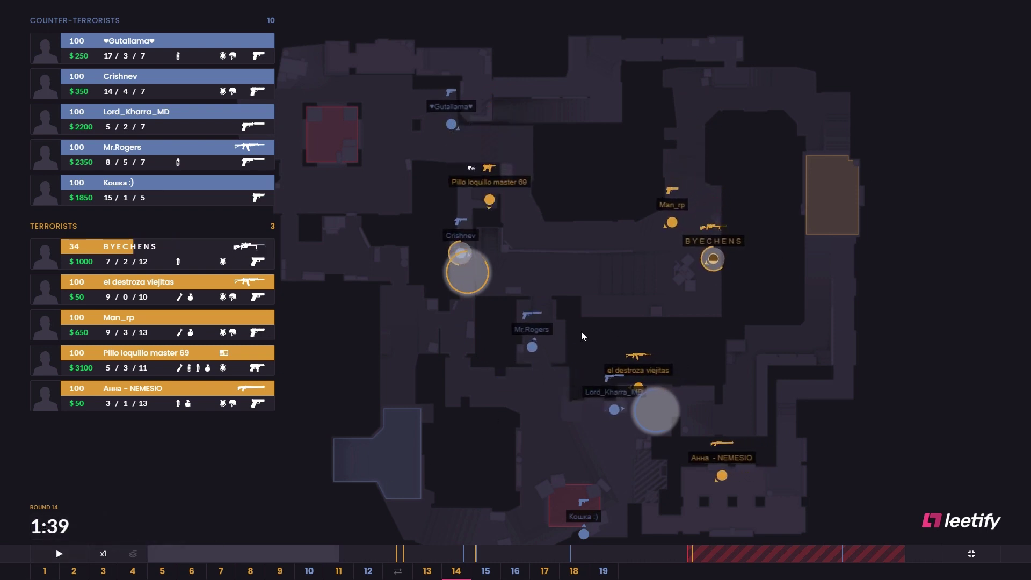
pyautogui.press('Left')
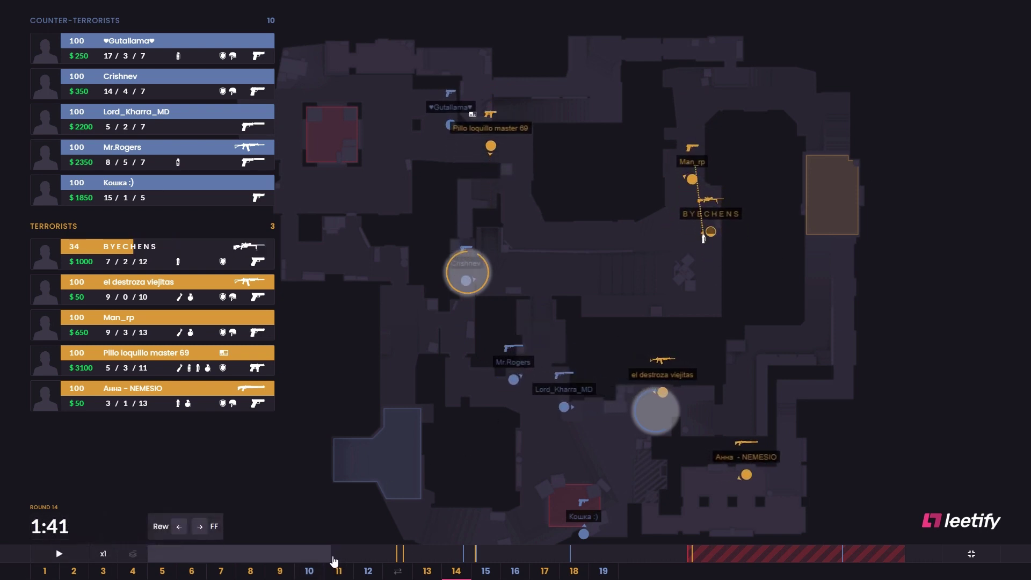
pyautogui.press('space')
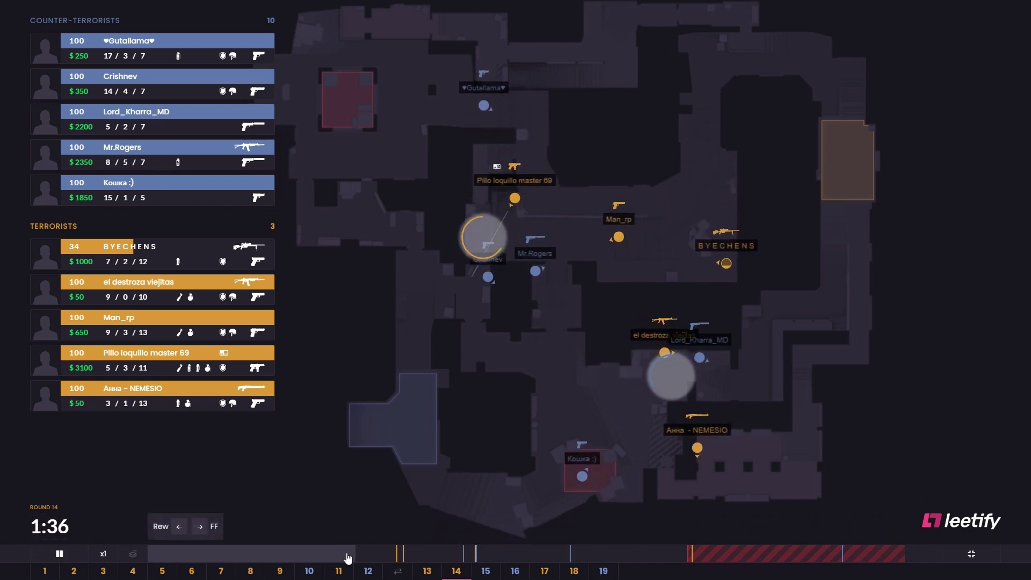
# Jump back to 1:41, shift the map right and down, and restart playback.
pyautogui.click(338, 554)
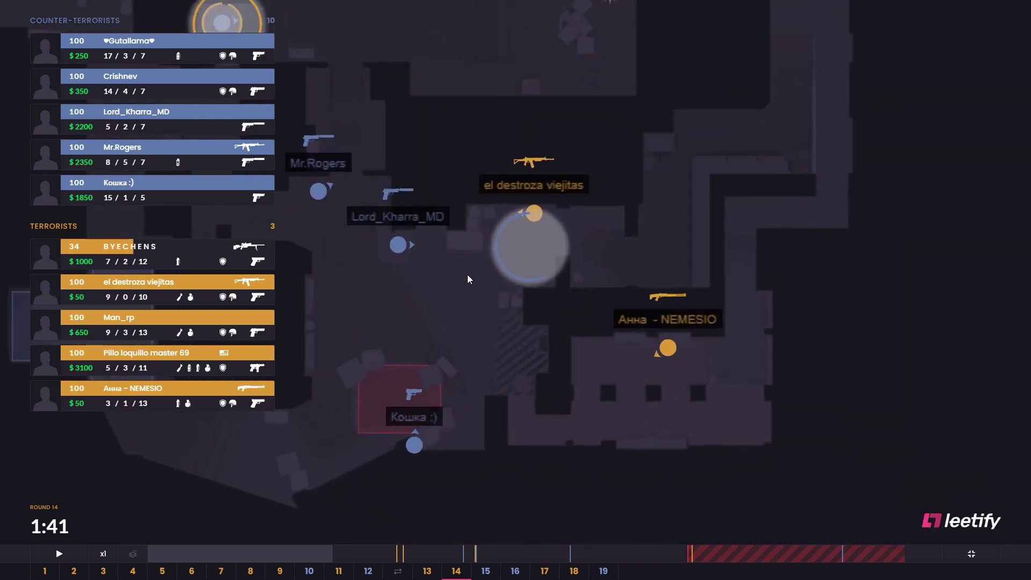
pyautogui.moveTo(451, 239); pyautogui.dragTo(506, 267)
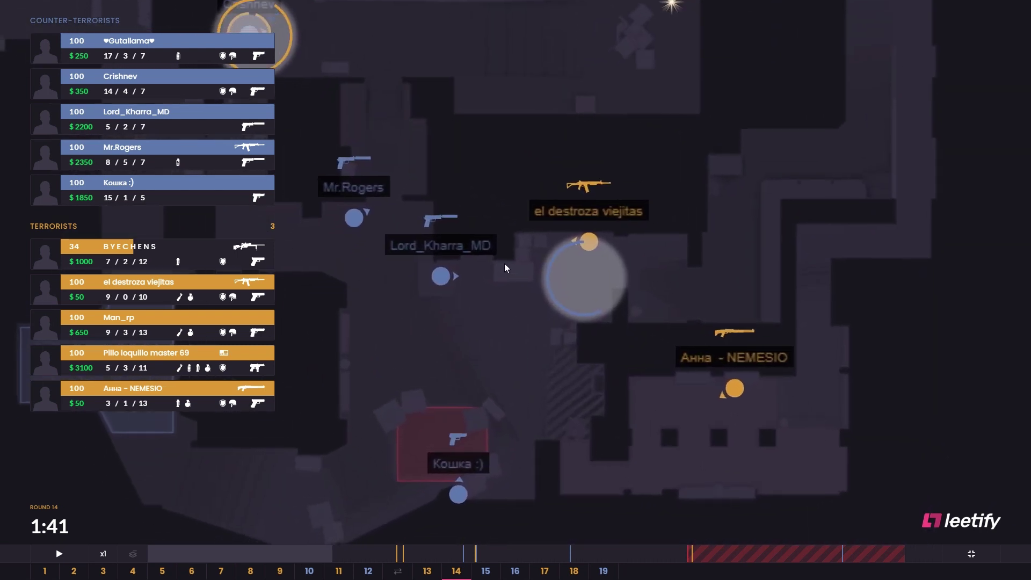
pyautogui.click(64, 555)
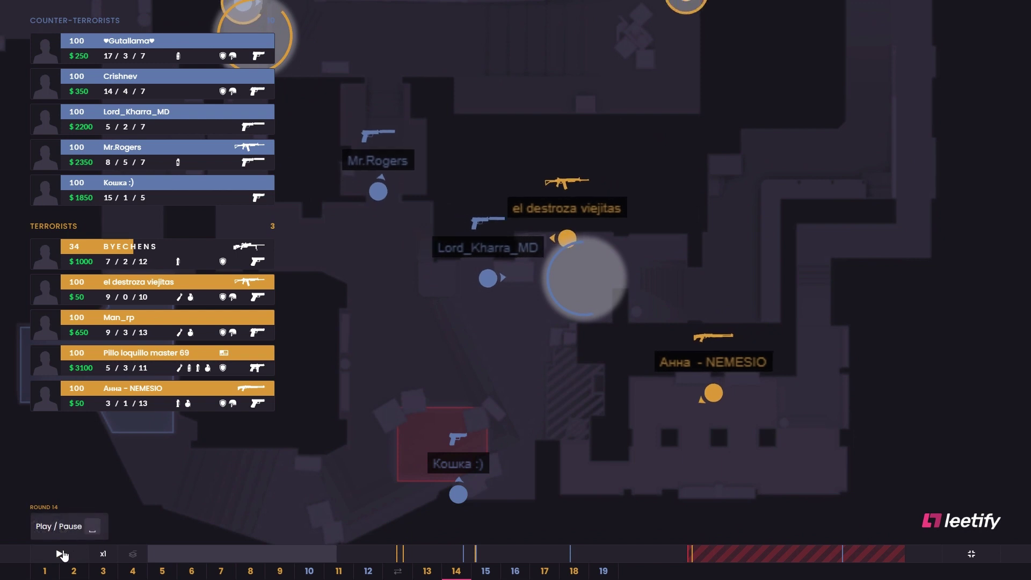
pyautogui.click(63, 555)
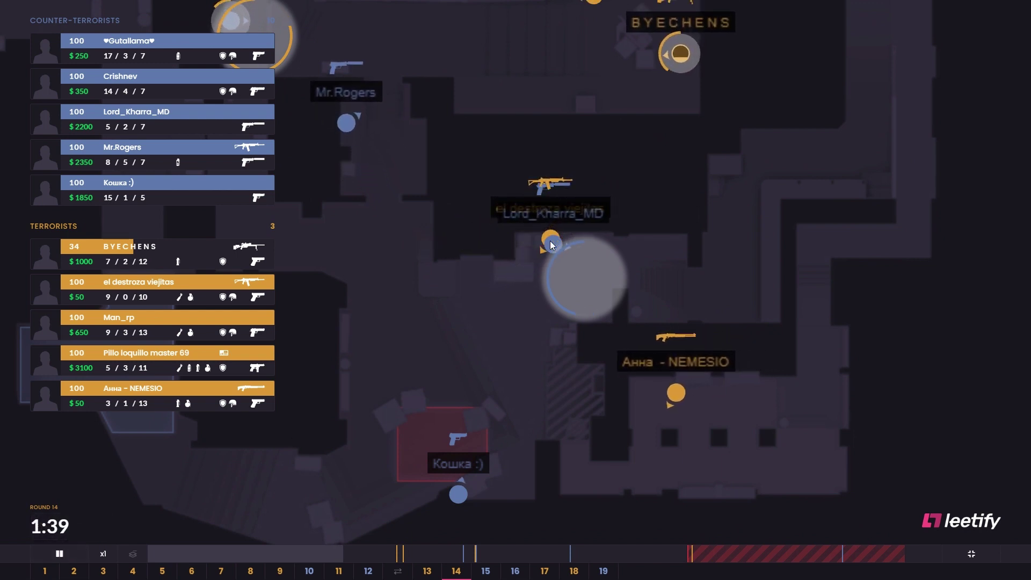
# Pause, scrub the round slightly backward, and resume the replay.
pyautogui.click(75, 553)
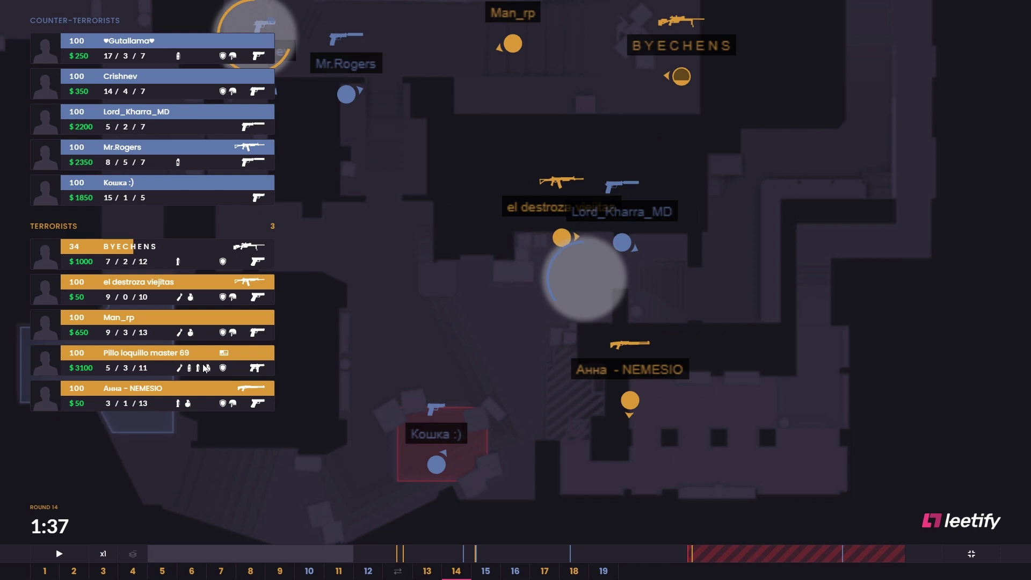
pyautogui.moveTo(353, 562); pyautogui.dragTo(356, 560)
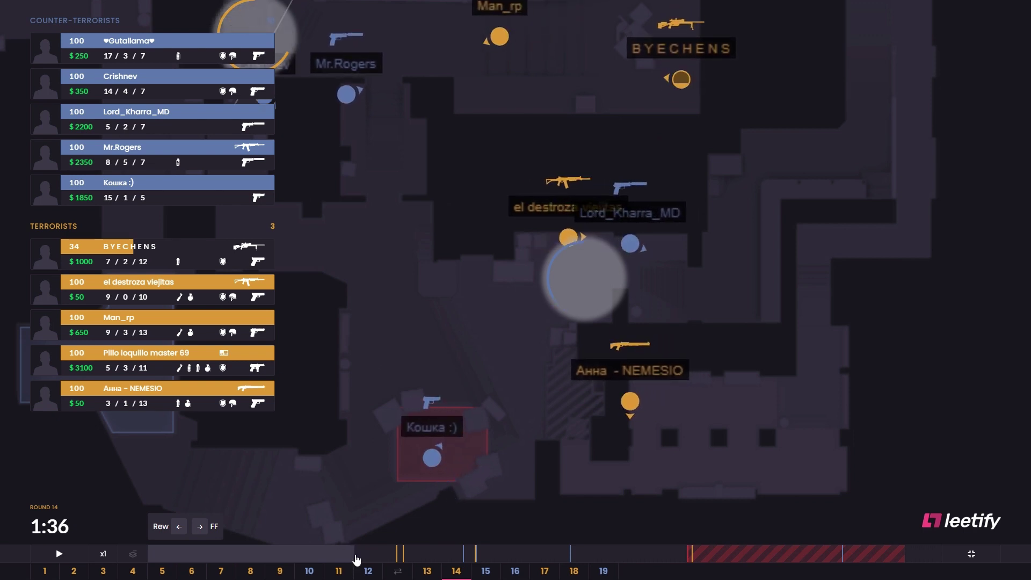
pyautogui.press('space')
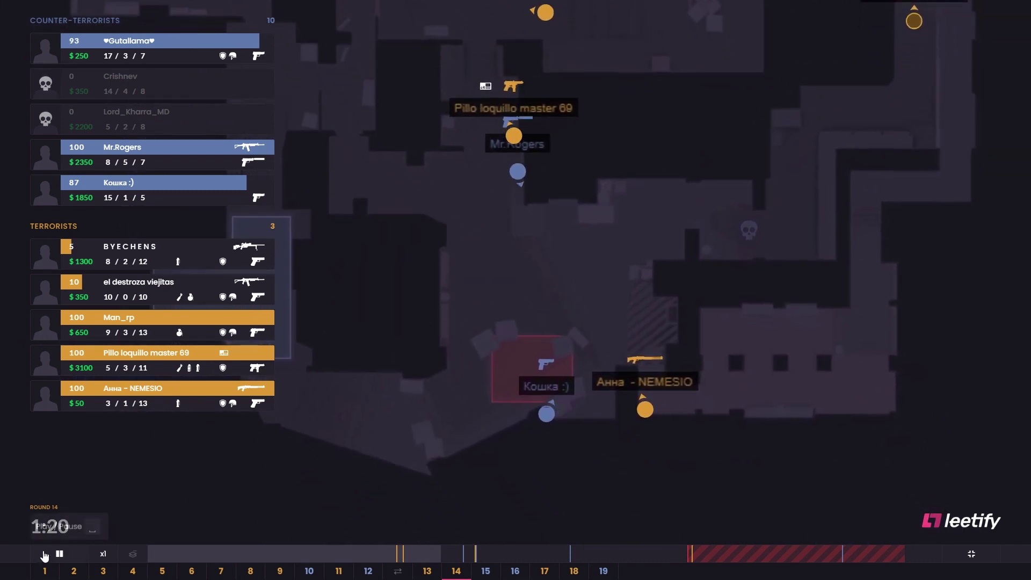
pyautogui.moveTo(435, 563); pyautogui.dragTo(314, 561)
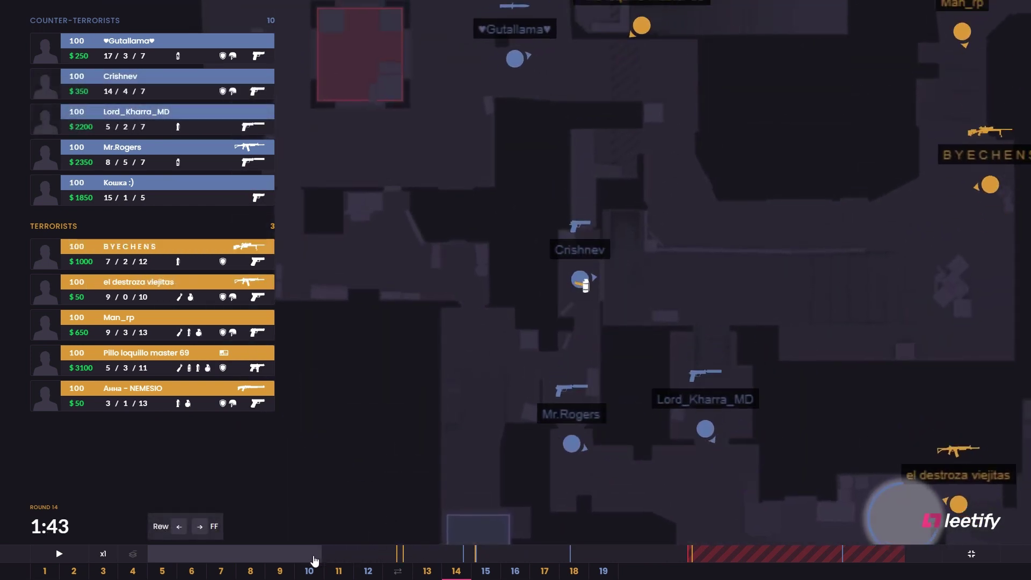
pyautogui.click(60, 554)
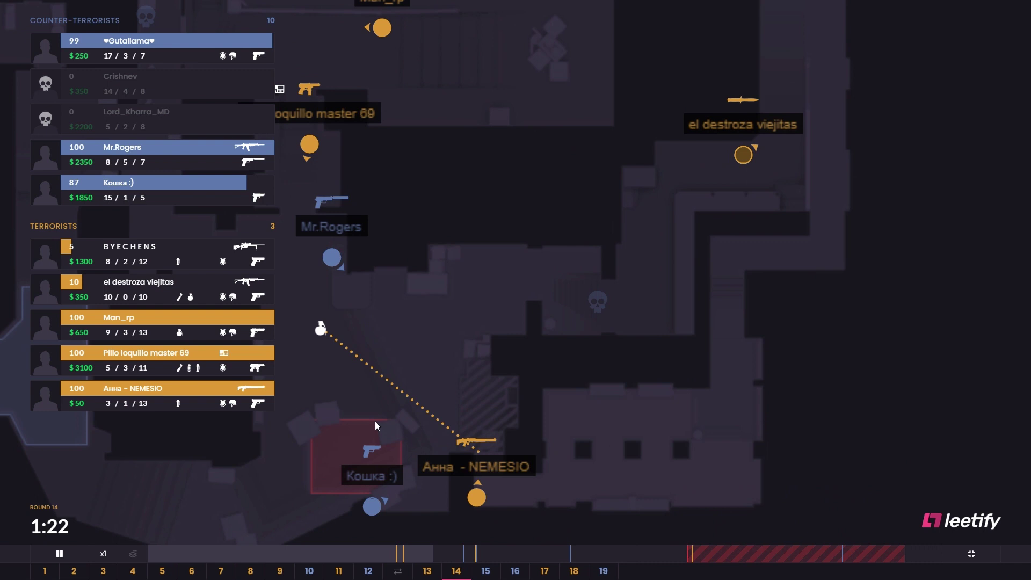
# Step the replay back a few seconds, then pause and resume it toward 0:53.
pyautogui.press('space')
pyautogui.press('Left')
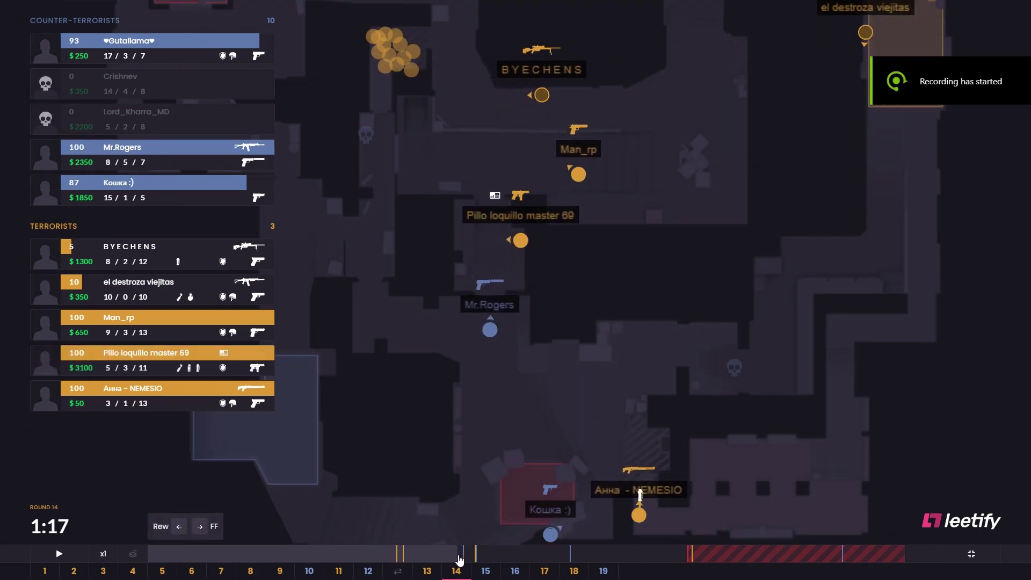
pyautogui.press('Left')
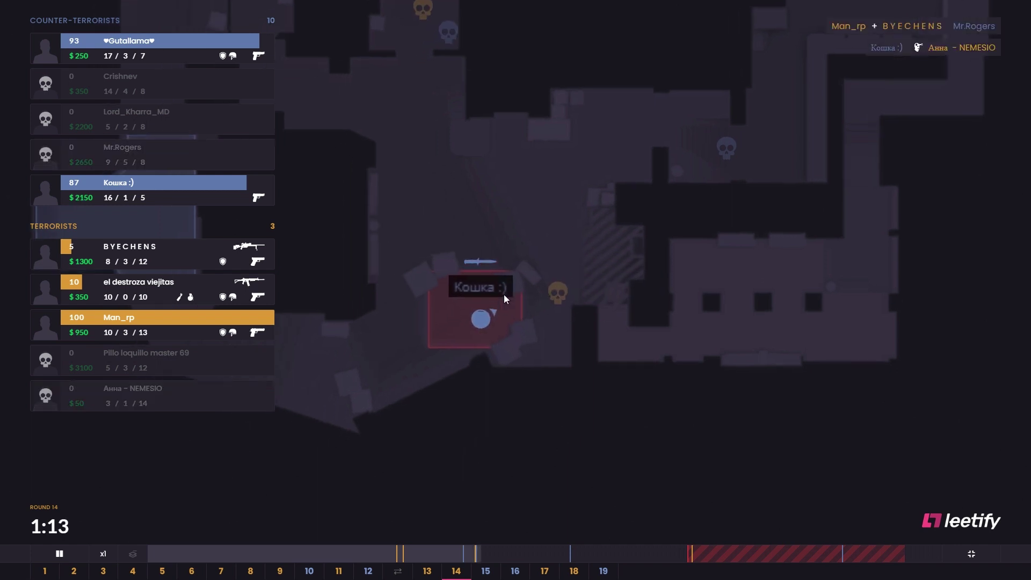
pyautogui.click(58, 553)
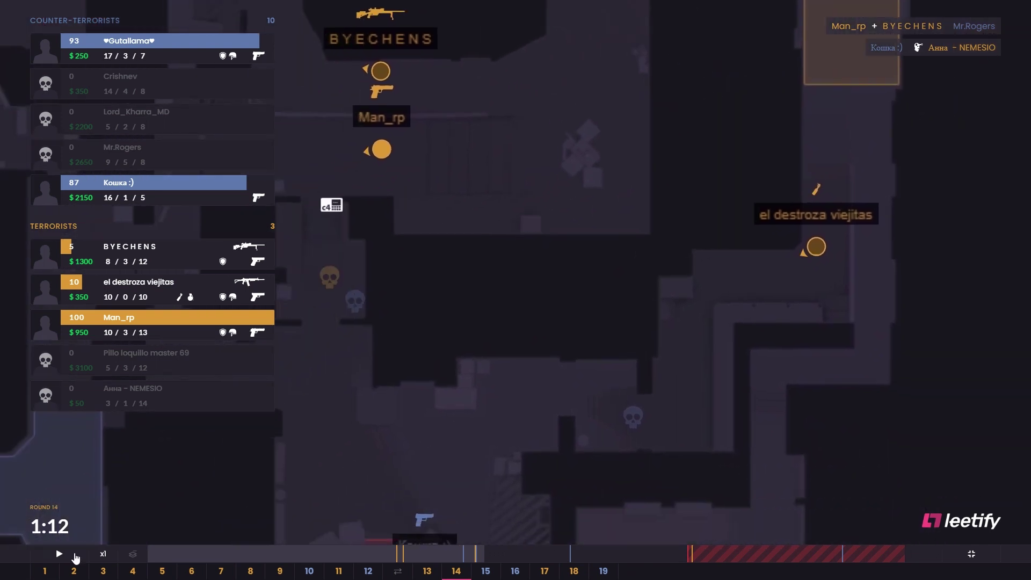
pyautogui.click(74, 557)
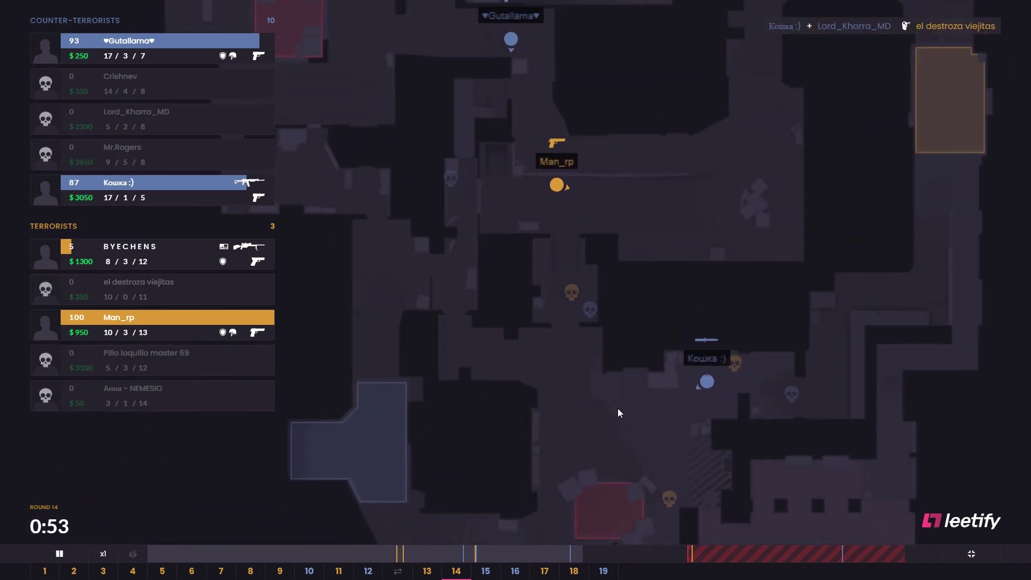
# Skip to about 0:35 after the plant, pause near 0:19, then step back slightly.
pyautogui.moveTo(582, 554); pyautogui.dragTo(678, 556)
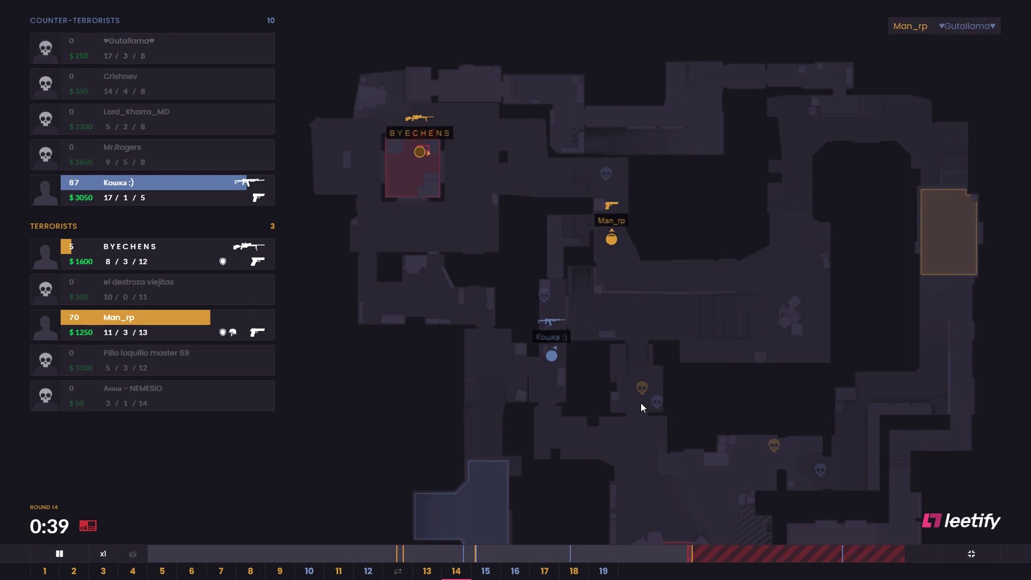
pyautogui.click(734, 561)
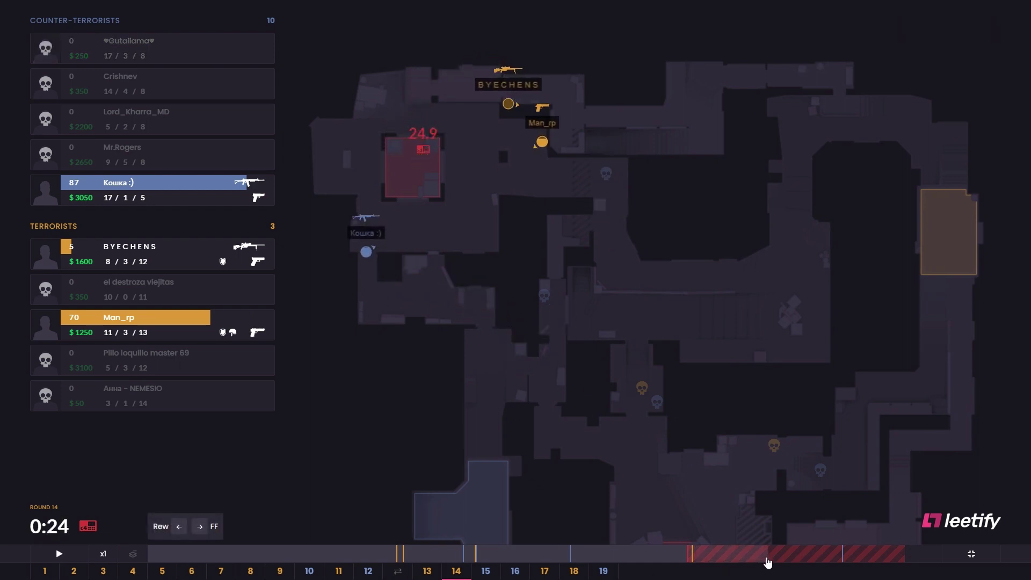
pyautogui.moveTo(715, 559)
pyautogui.mouseDown()
pyautogui.moveTo(530, 566)
pyautogui.moveTo(709, 552)
pyautogui.mouseUp()
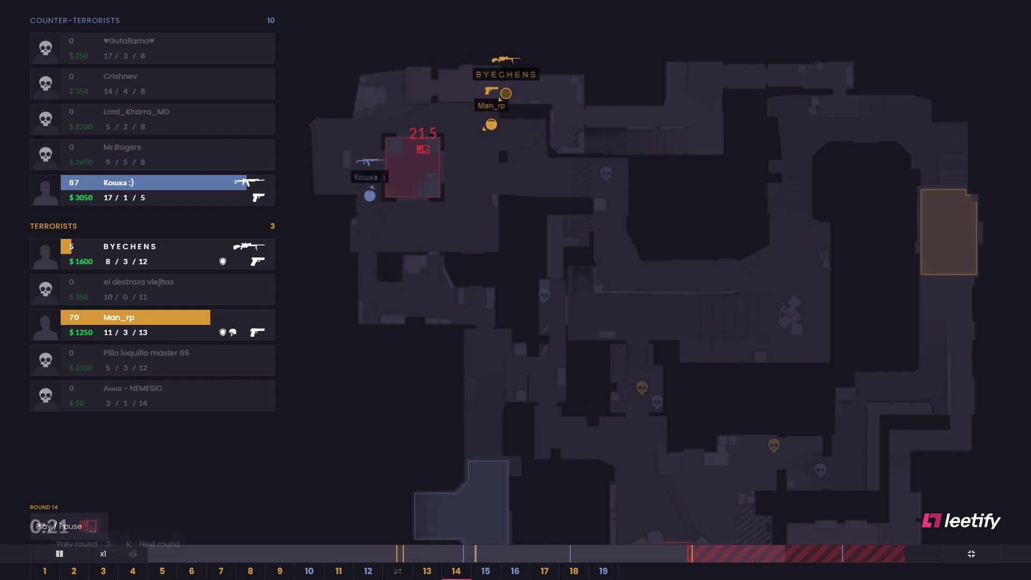
pyautogui.click(796, 554)
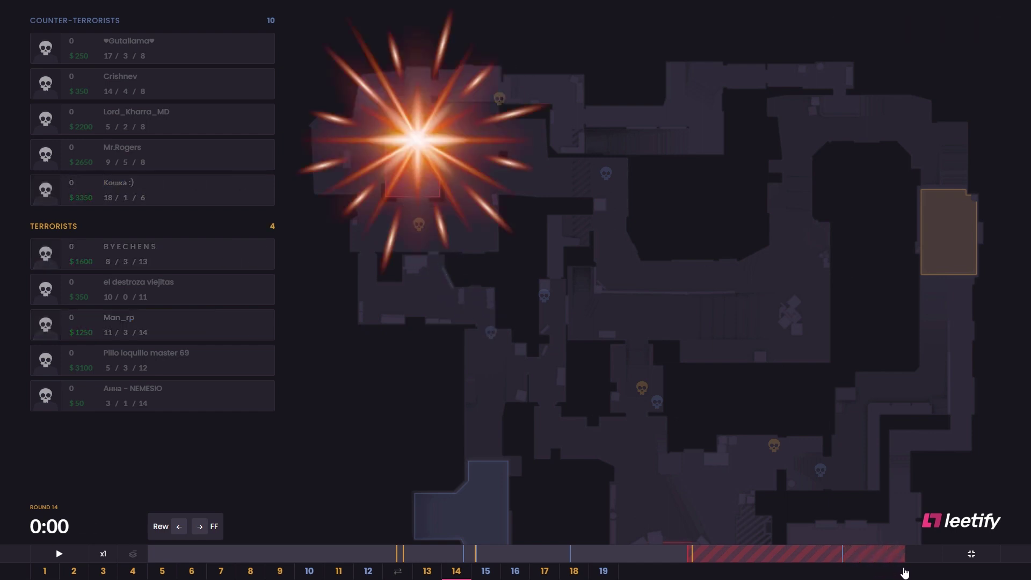
pyautogui.press('Left')
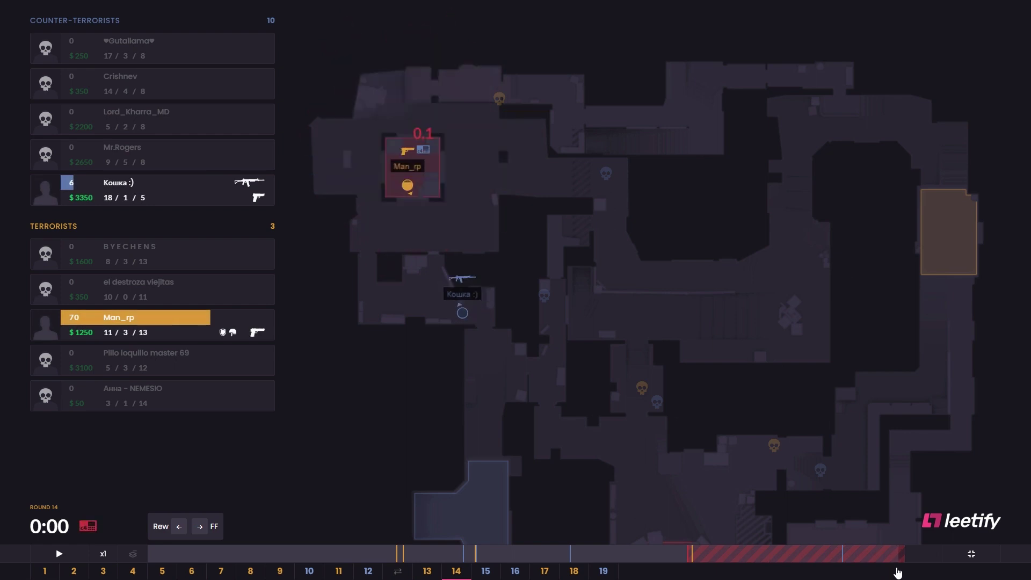